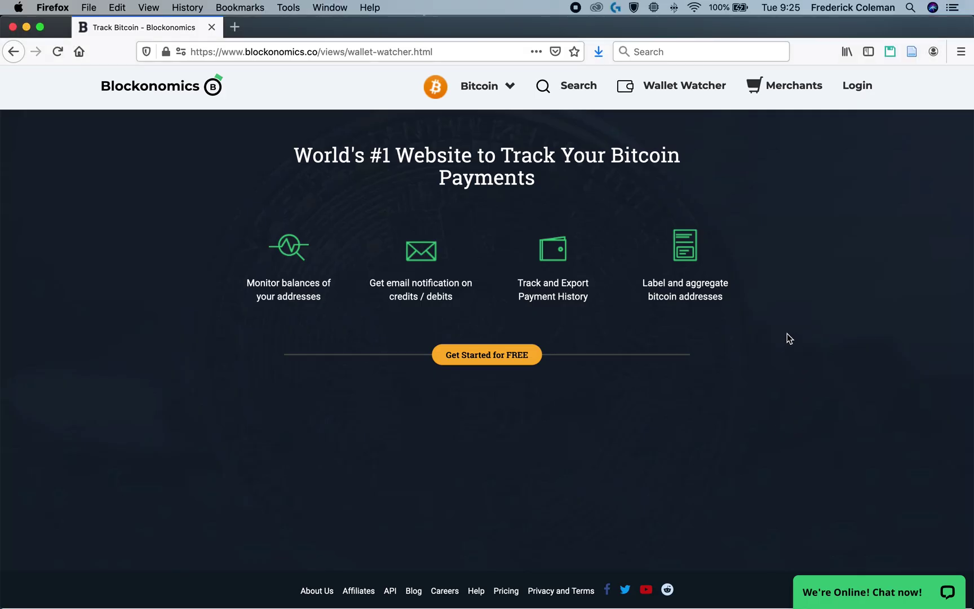
Go to the merchants area, get started for free and open the setup for payment buttons and links
click(782, 88)
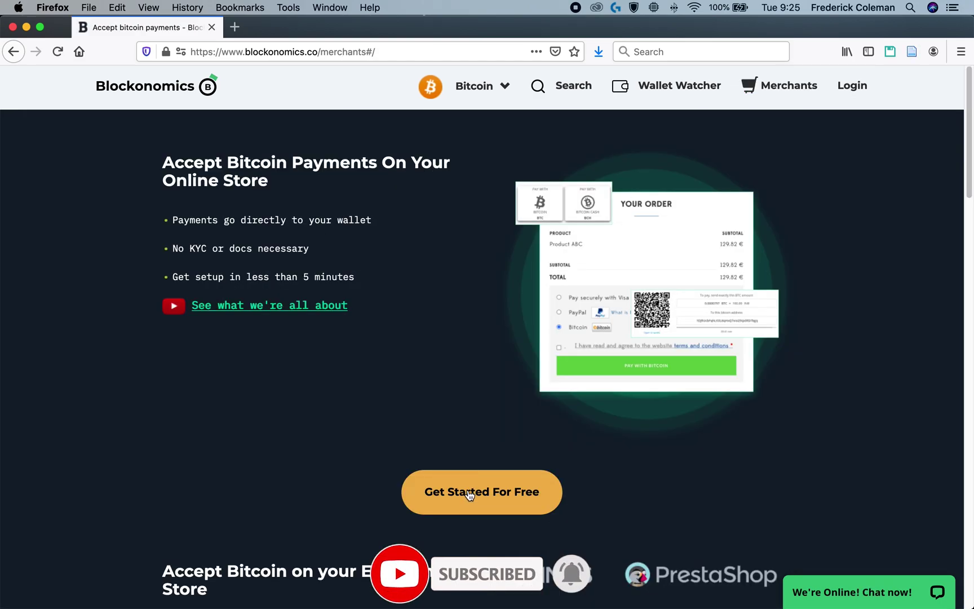
click(469, 492)
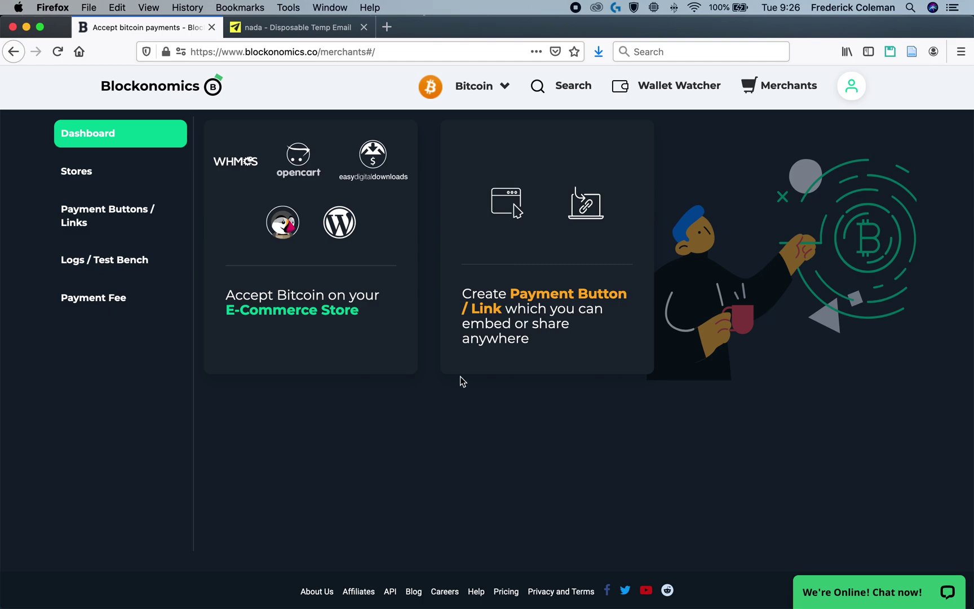
click(582, 252)
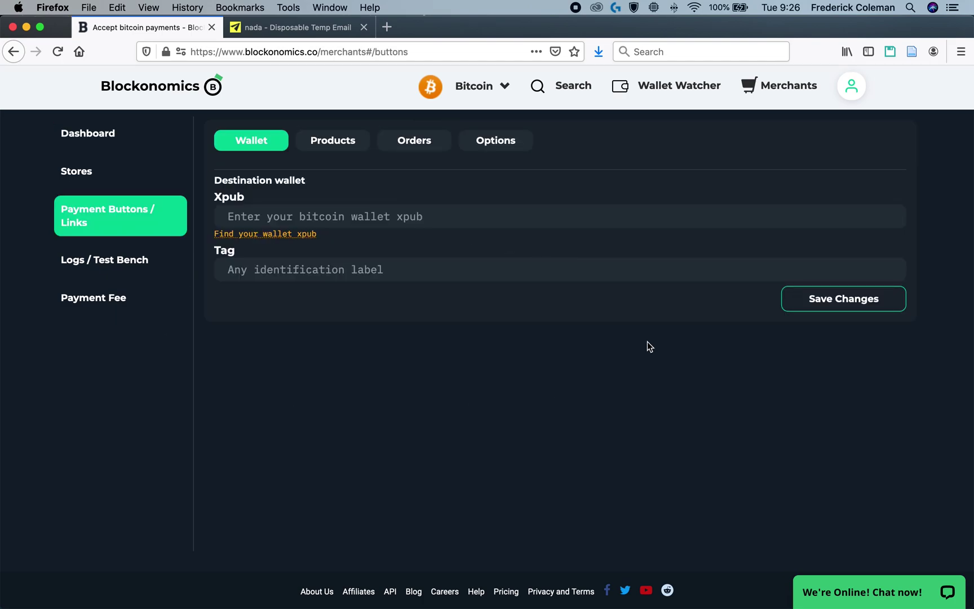
View the instructions for finding the xpub of a Blockchain.com wallet
click(358, 218)
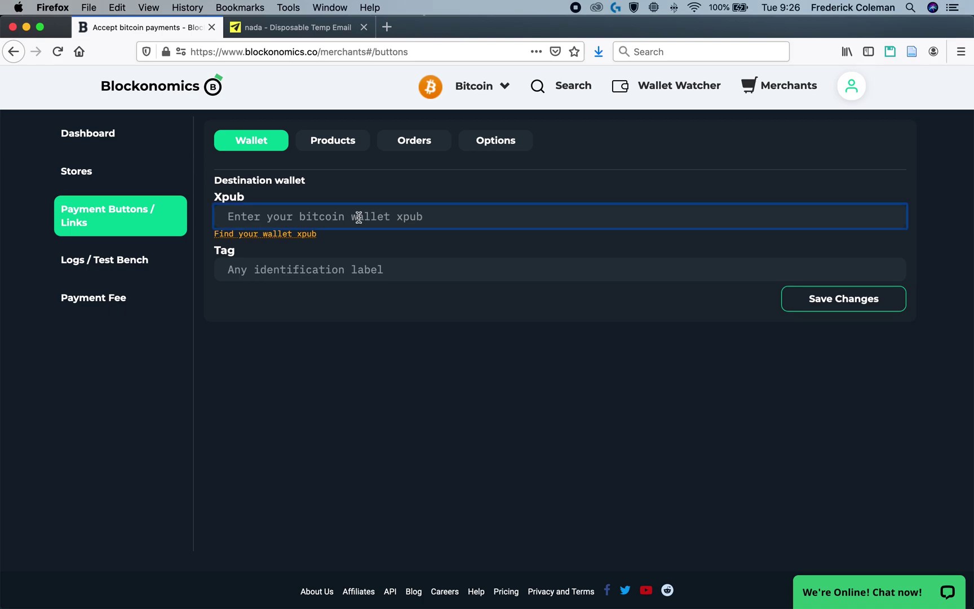
click(304, 234)
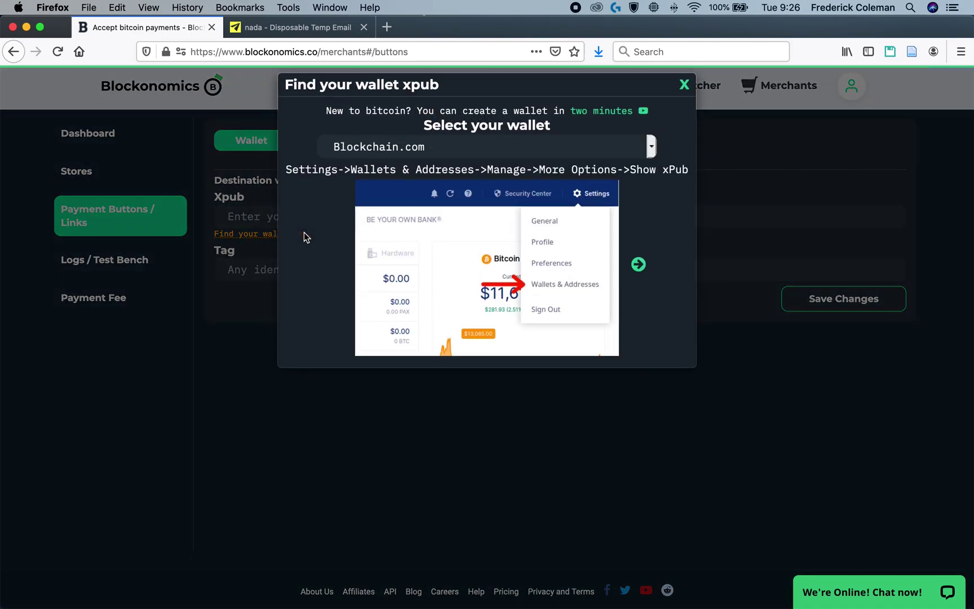
click(443, 146)
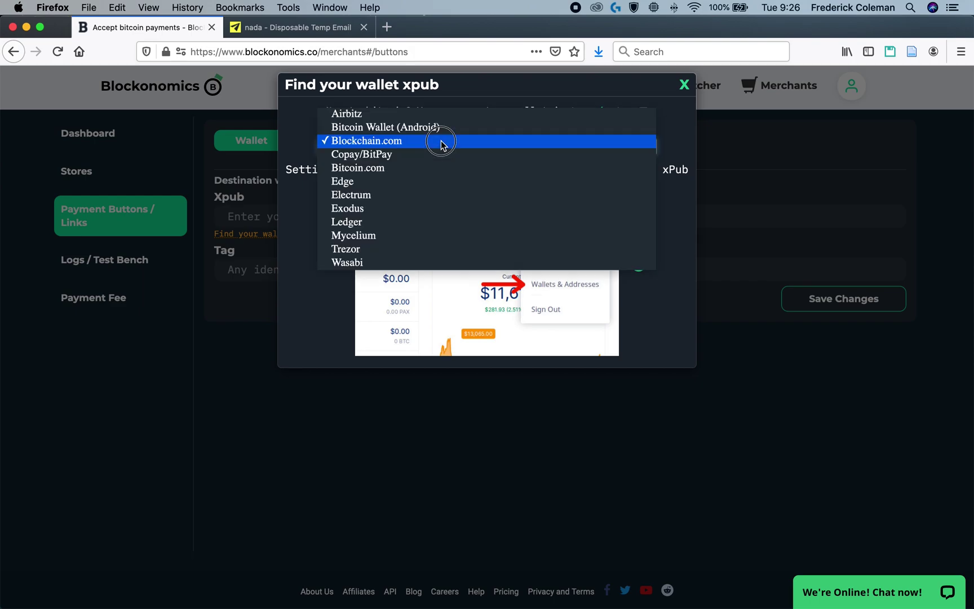
click(474, 141)
click(683, 84)
Paste the wallet xpub as the destination wallet, tag it Button and save the changes
click(353, 221)
key(cmd+v)
click(329, 269)
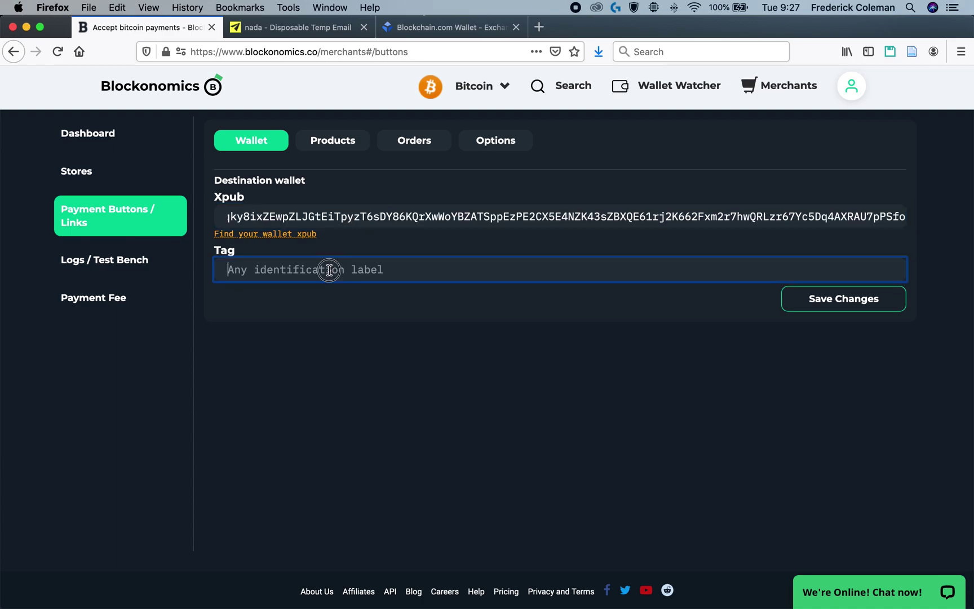
text(Button)
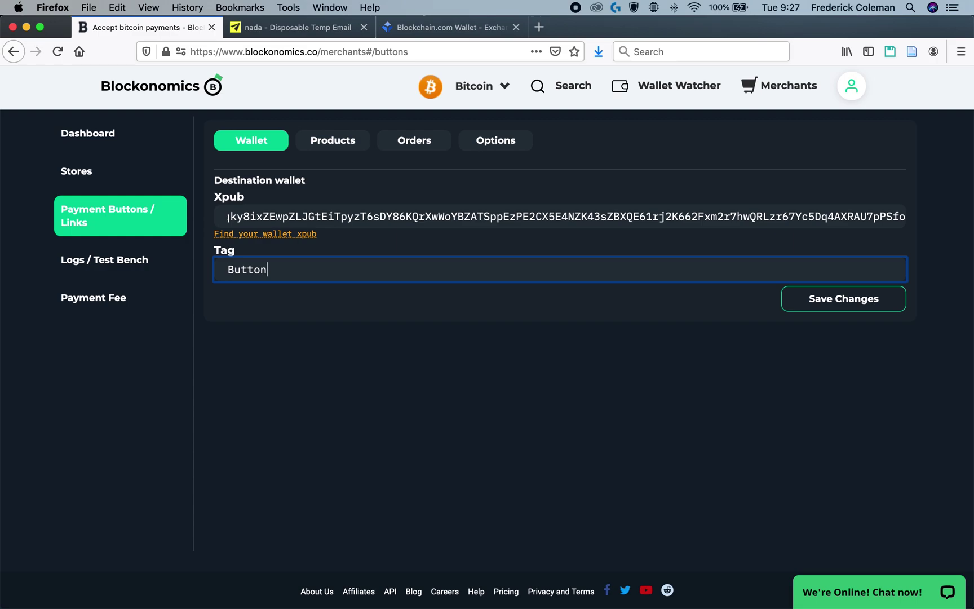
click(828, 303)
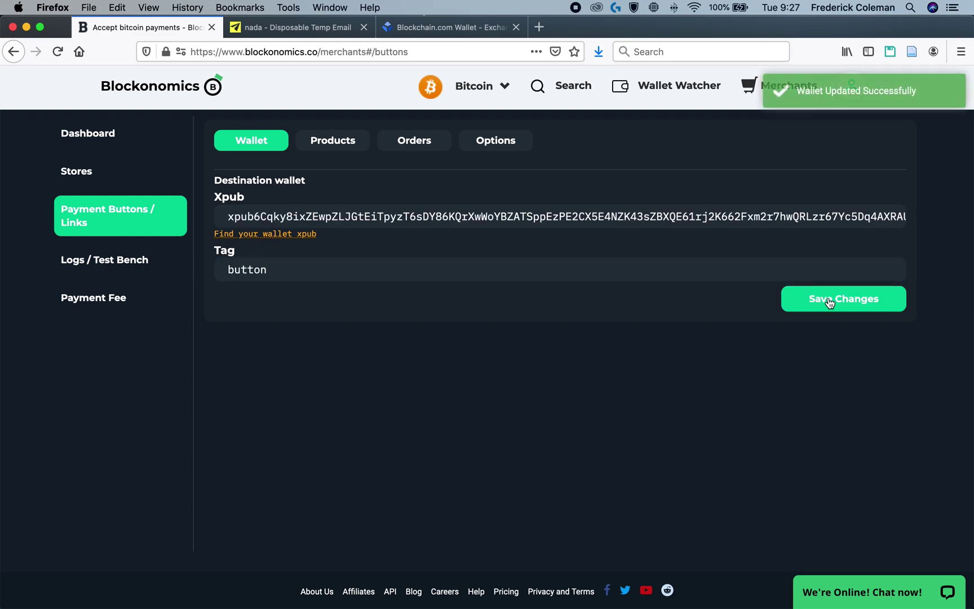
In the products section, name the first product Shoes and describe it as "Theses are cool shoes"
click(341, 144)
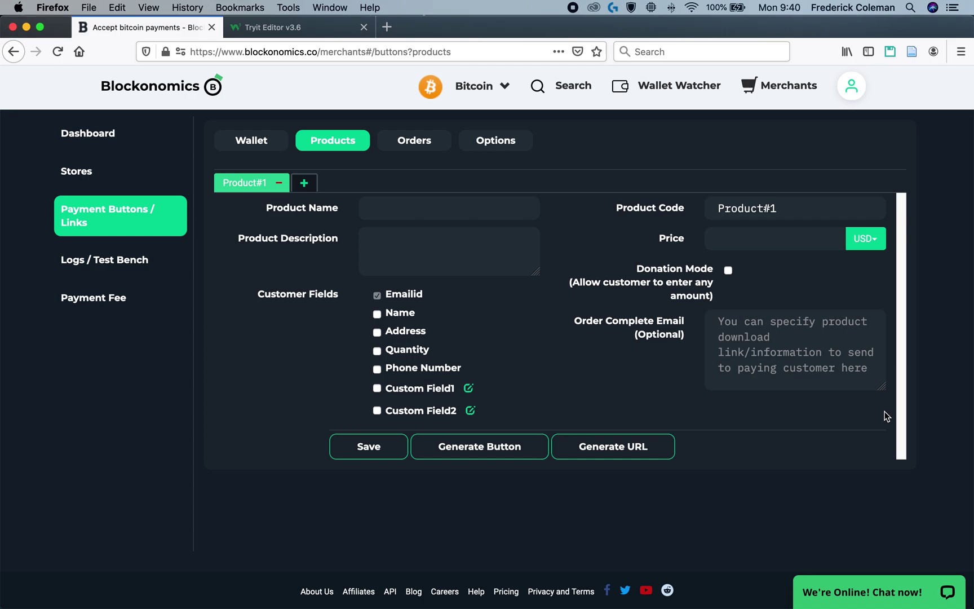
click(420, 211)
text(Shoes)
click(421, 254)
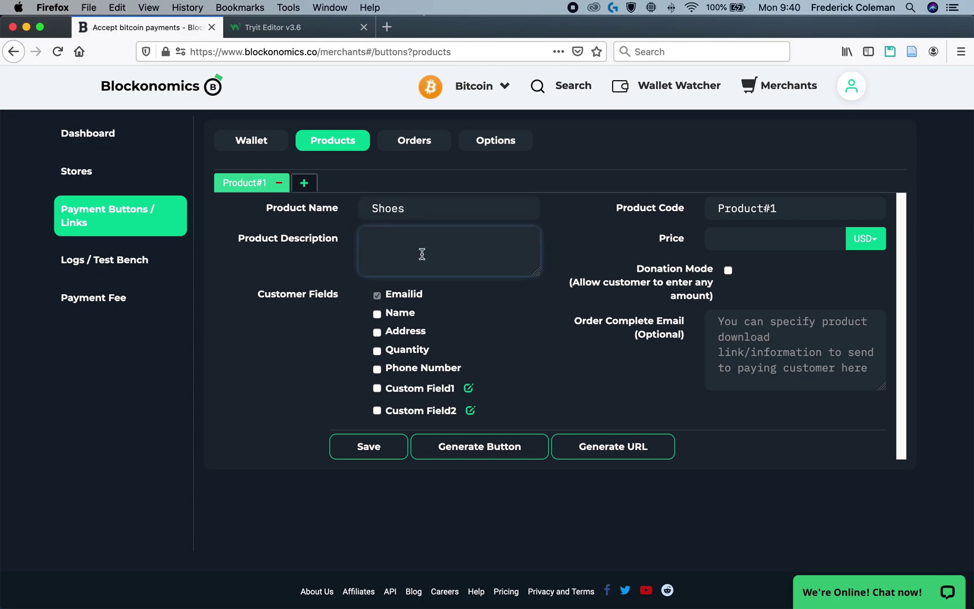
text(Theses are cool shoes)
click(511, 287)
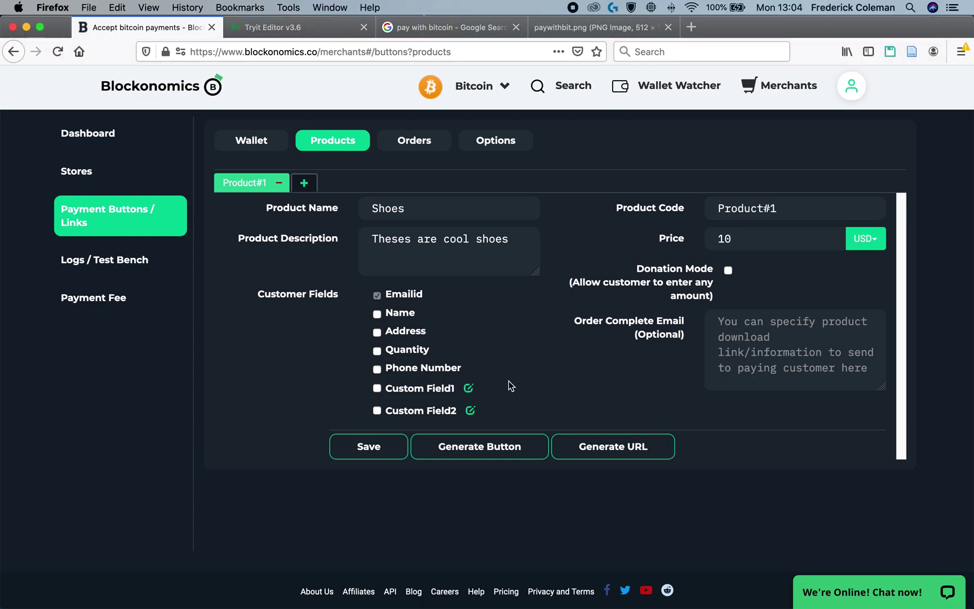
Rename the product's first custom customer field to Shoe Color
click(468, 389)
triple_click(439, 388)
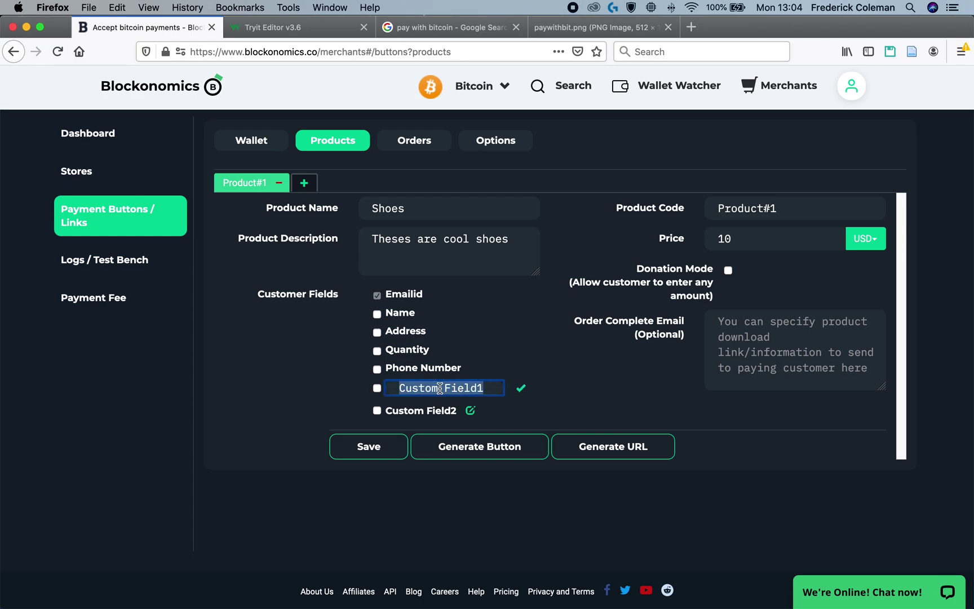
text(Shoe Color)
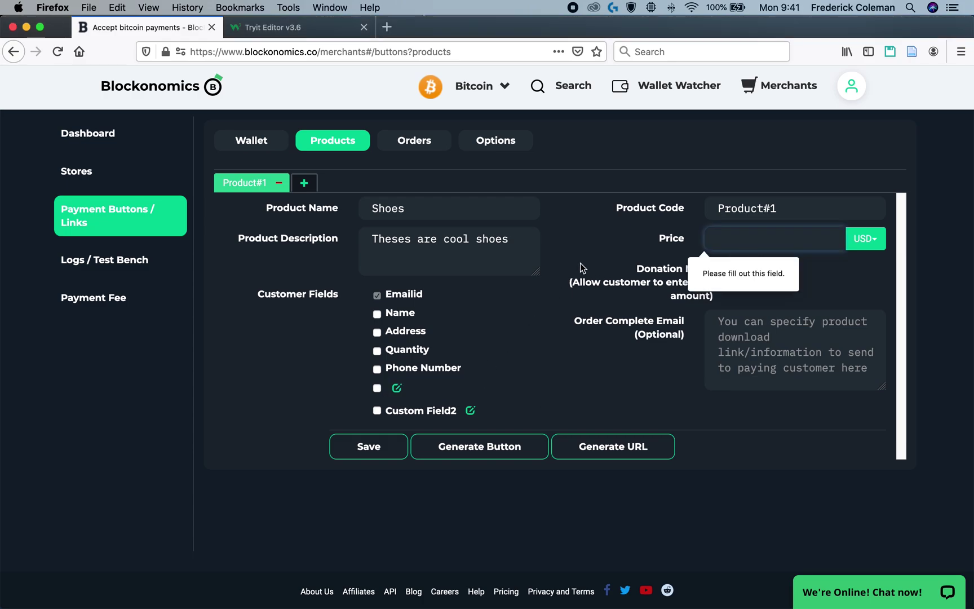
Set the product's price to 10 USD
click(812, 209)
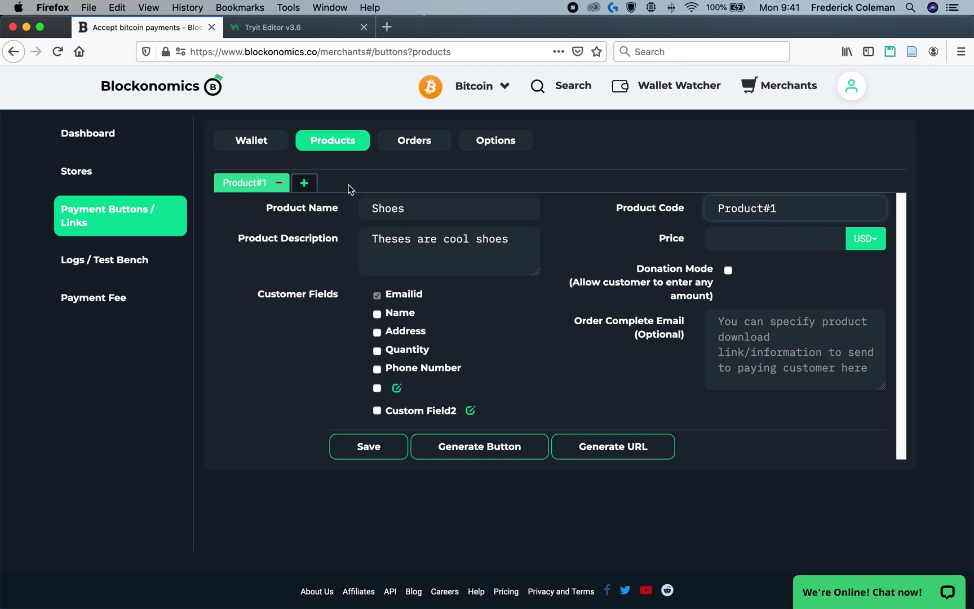
click(770, 240)
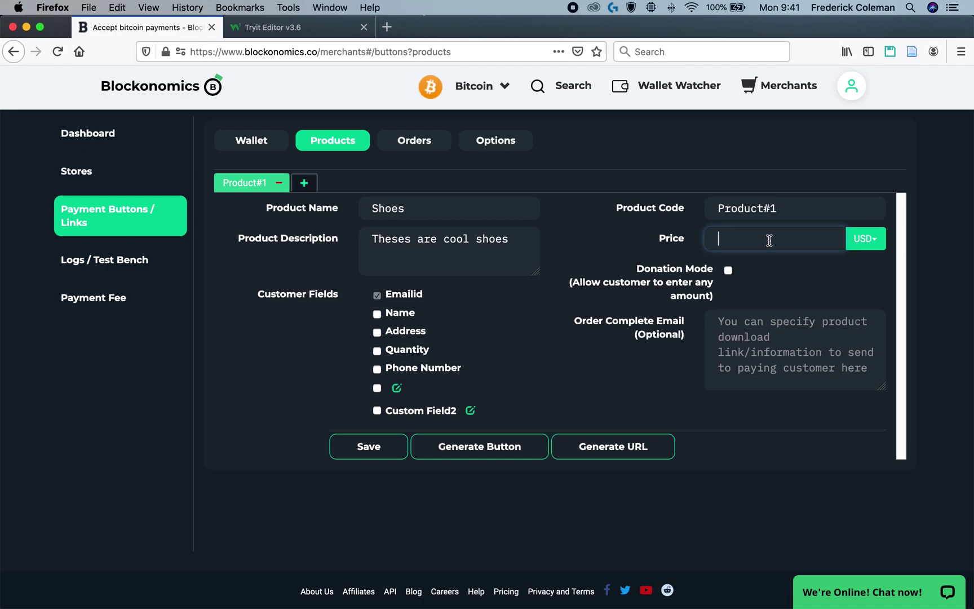
click(864, 238)
click(792, 239)
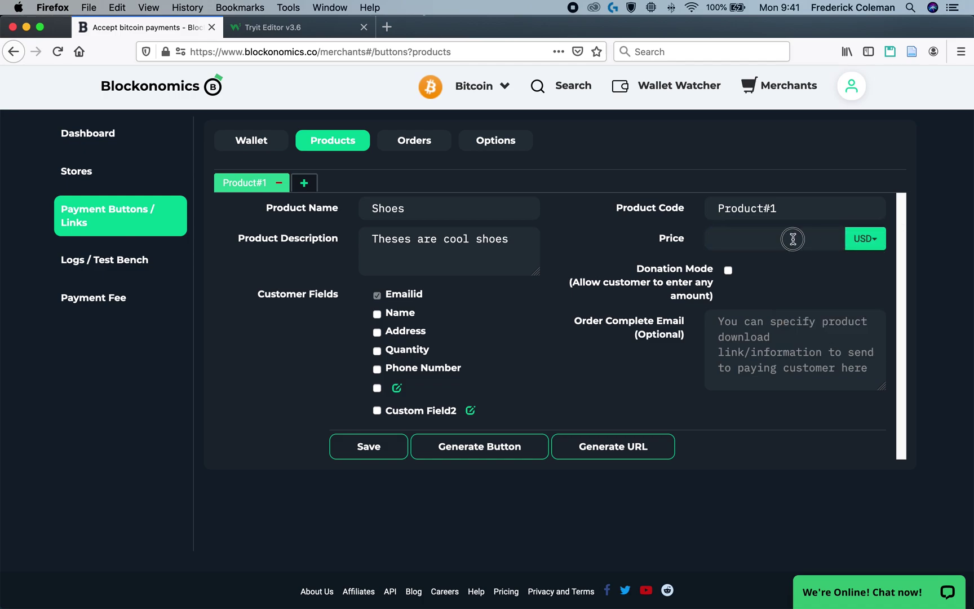
text(10)
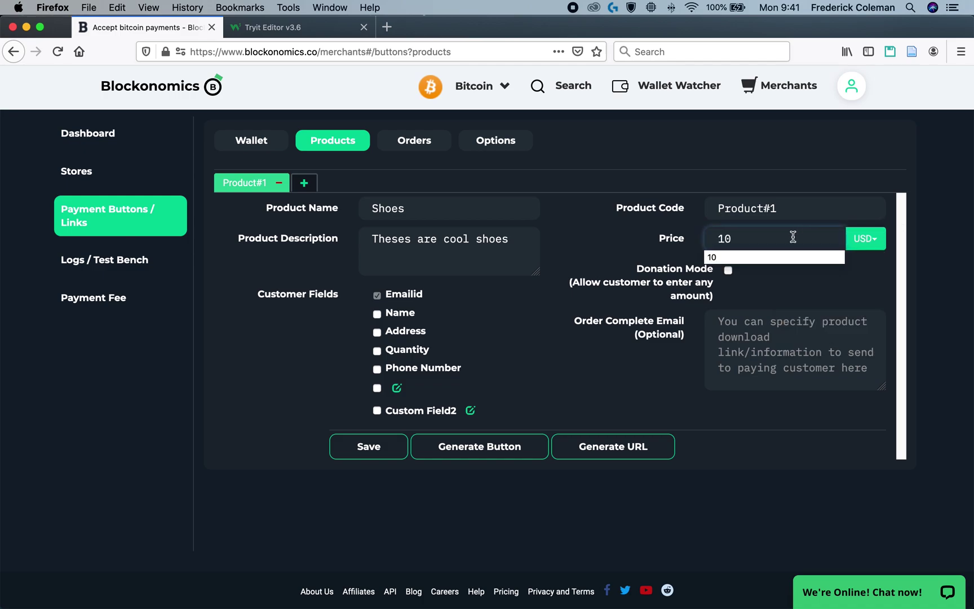
Save the product and generate its payment button code
click(658, 272)
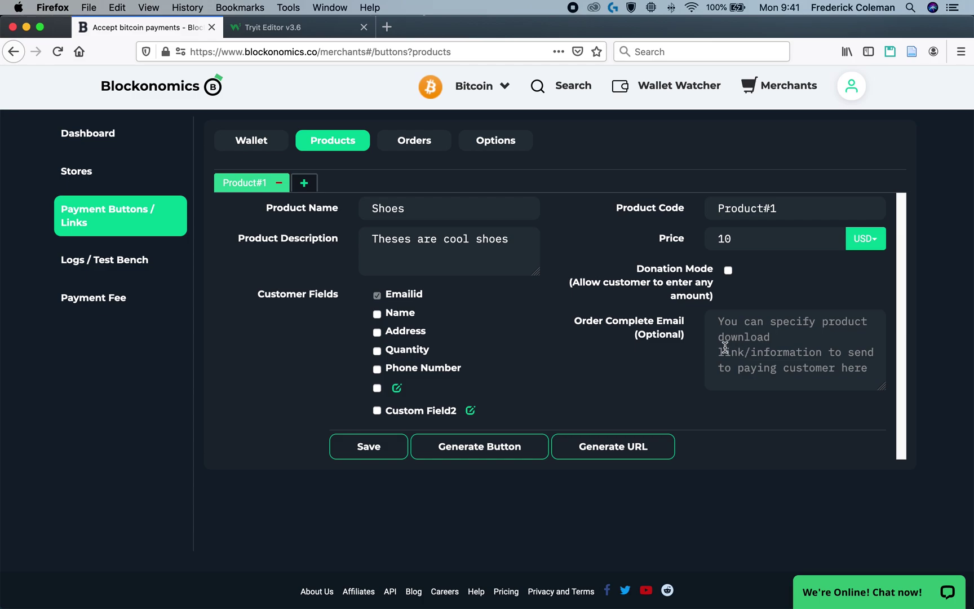
click(374, 449)
click(481, 448)
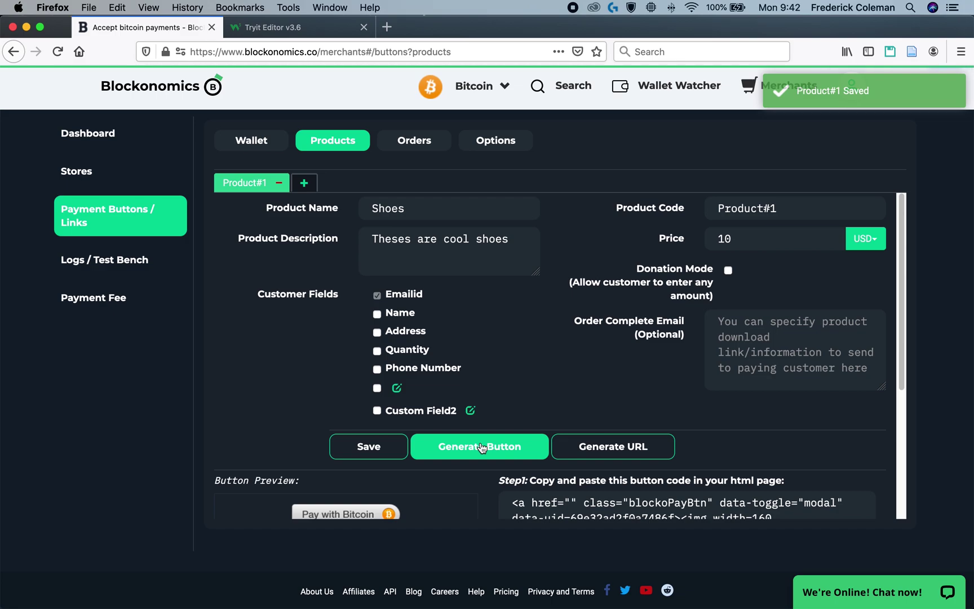
Preview the checkout form that the Pay with Bitcoin button opens, and close it again
scroll(481, 447, down, 5)
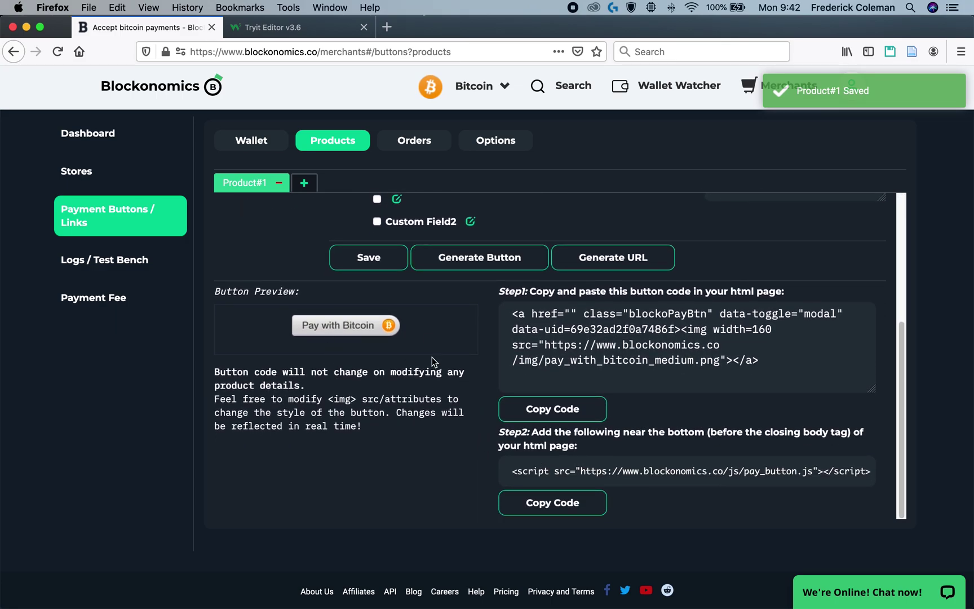
click(356, 326)
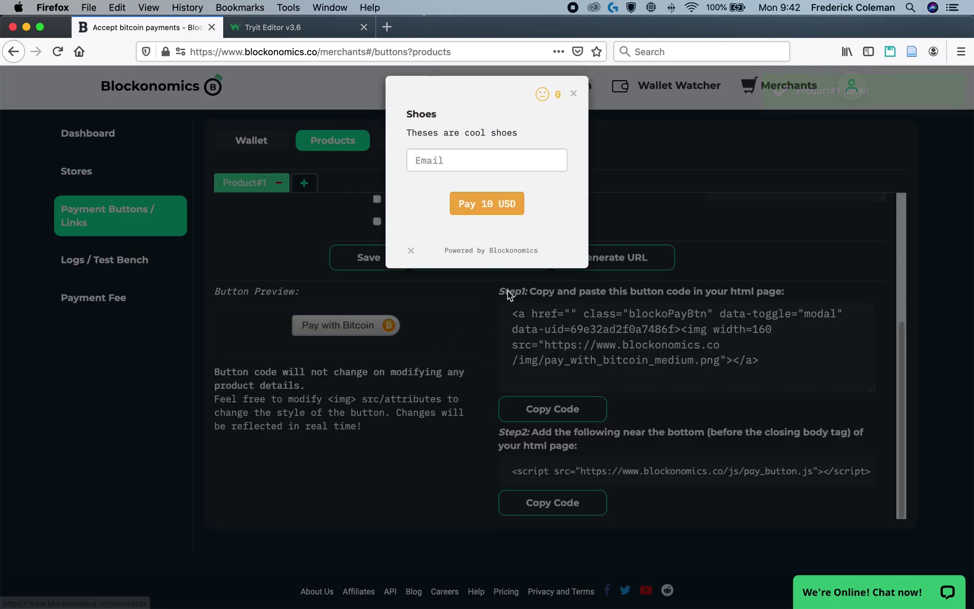
click(573, 94)
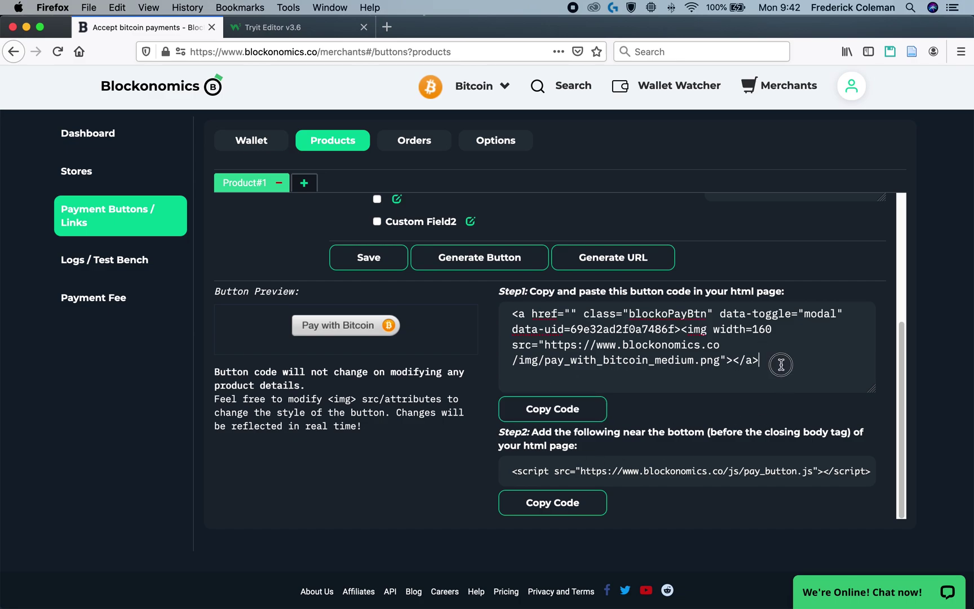
Copy the generated button code into the HTML page in the W3Schools Tryit Editor and add blank lines below it
click(533, 313)
drag(533, 314, 497, 307)
key(cmd+c)
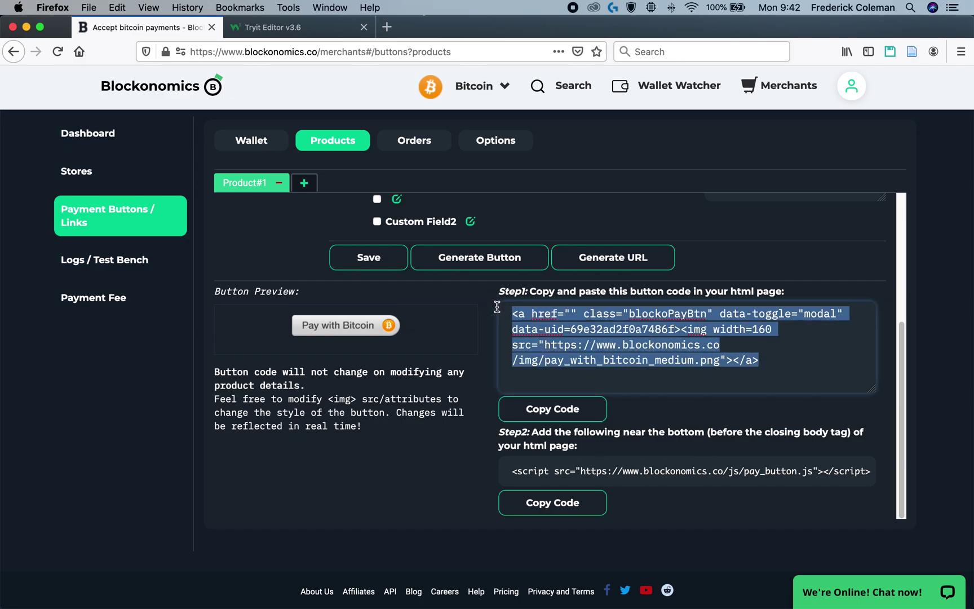
click(330, 28)
key(cmd+v)
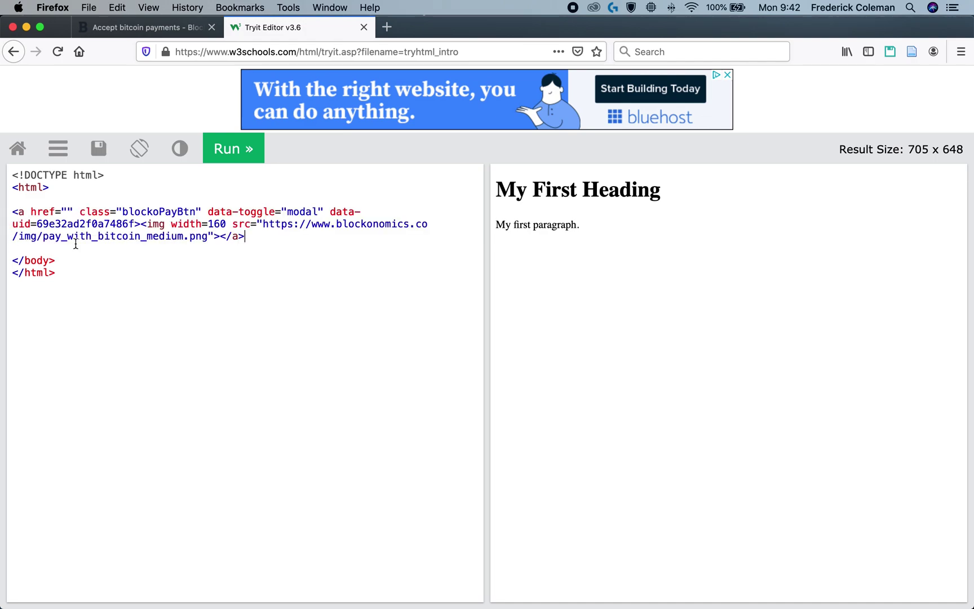
key(Return)
key(Return)
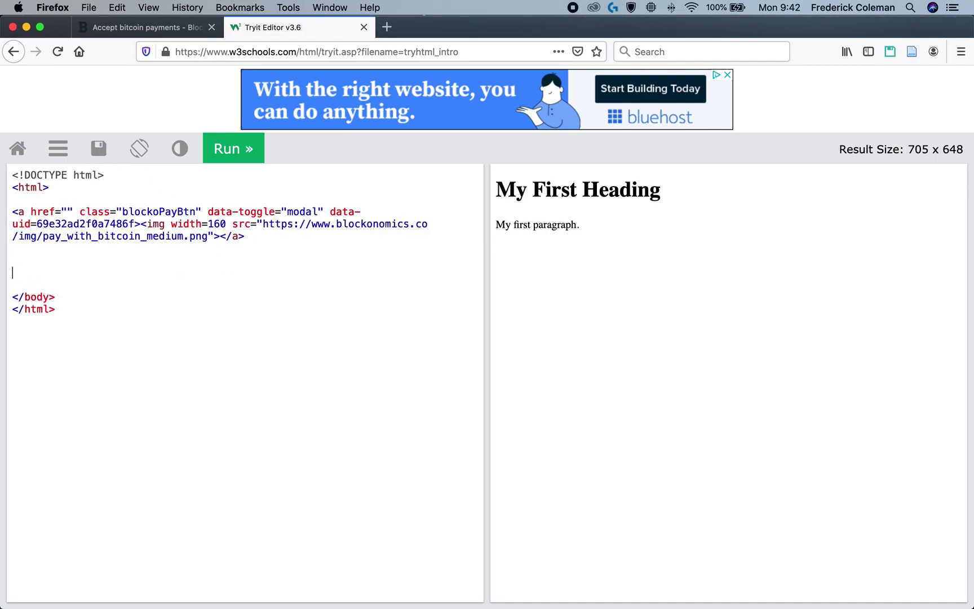
Copy the pay_button.js script line from Blockonomics into the Tryit page above the closing body tag and run the page
click(141, 28)
drag(510, 471, 887, 479)
key(super+c)
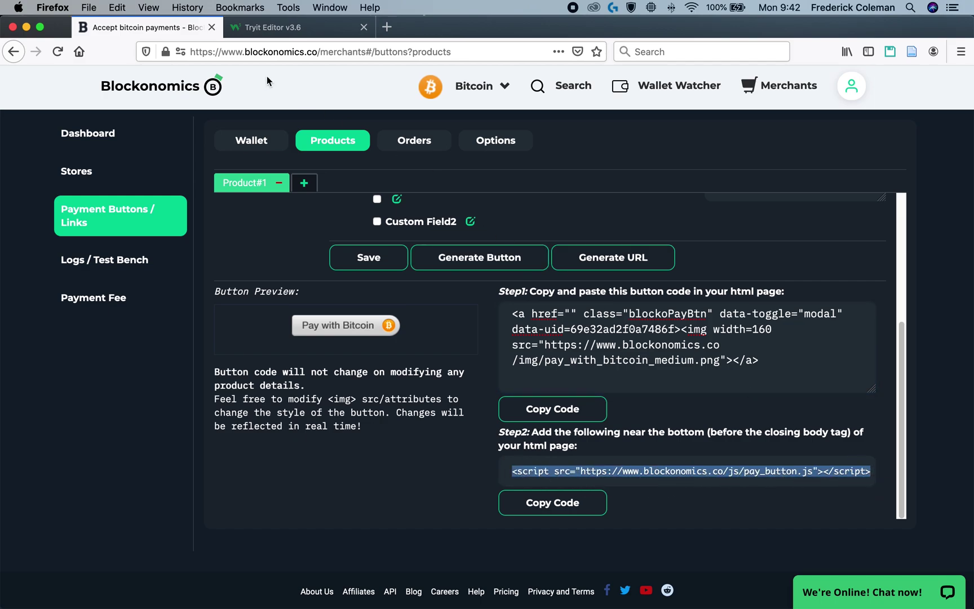
click(269, 27)
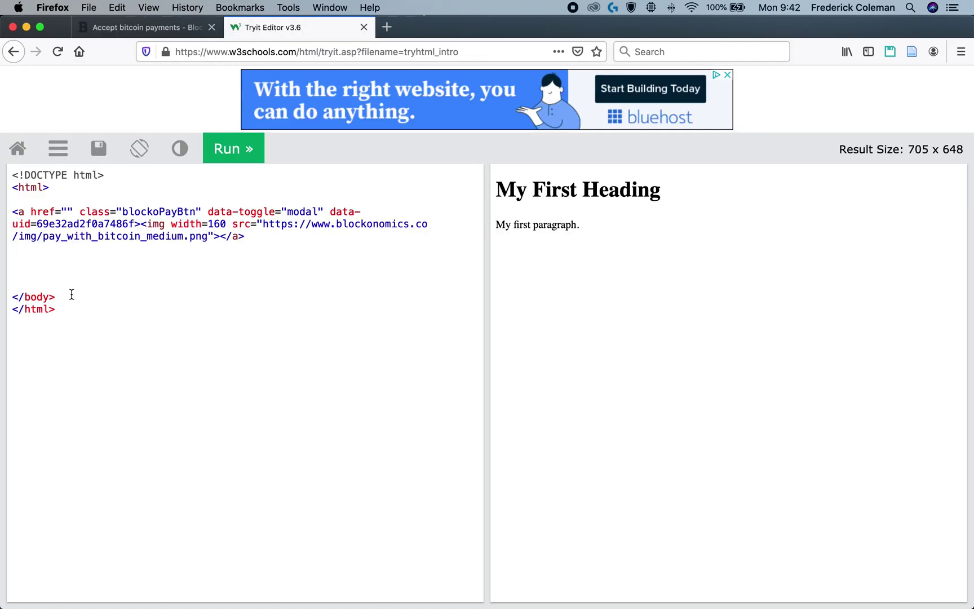
key(super+v)
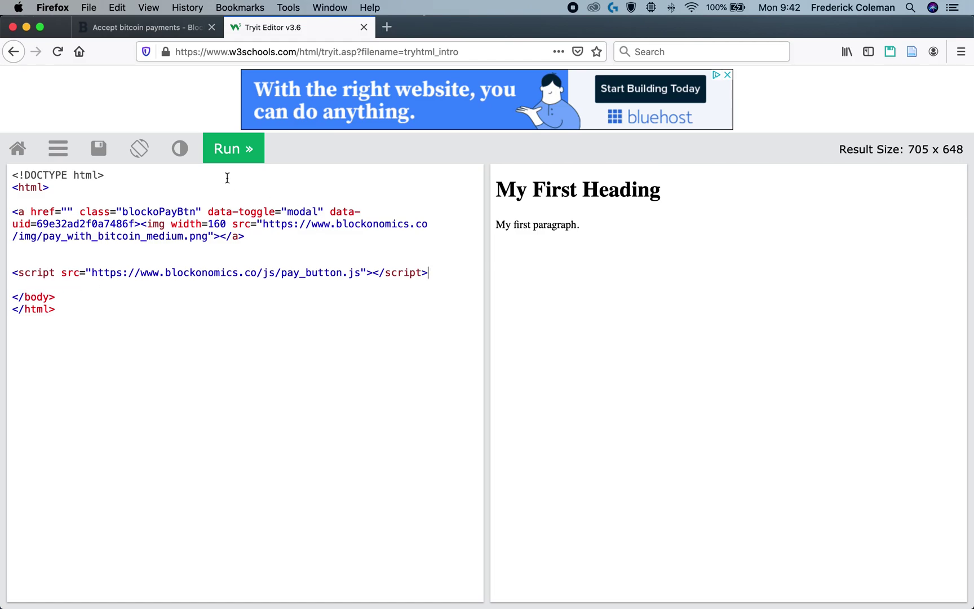
click(244, 150)
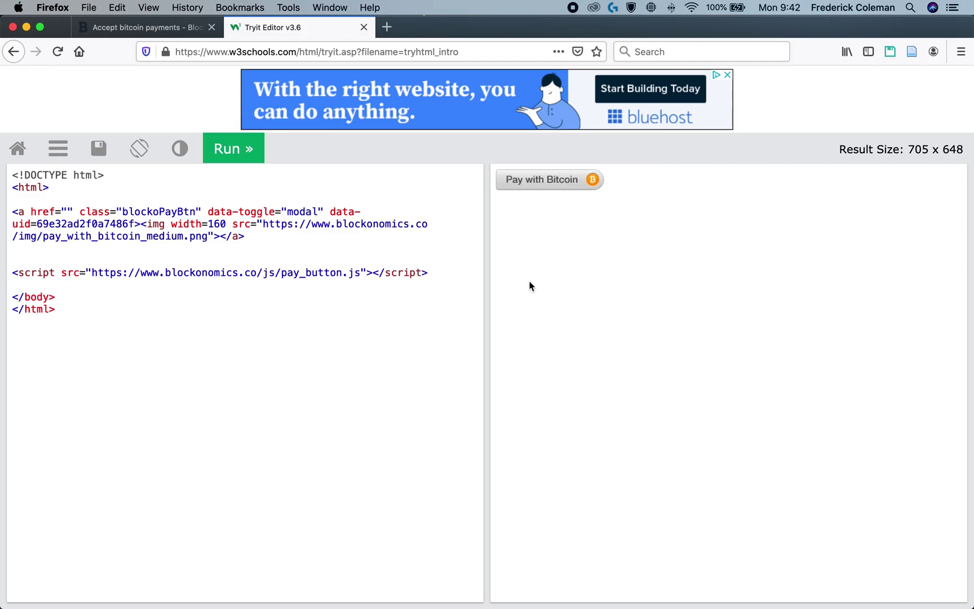
Test the page's Pay with Bitcoin button by entering the customer's email, proceeding to payment and selecting the BTC amount
click(539, 181)
click(714, 260)
text(fre)
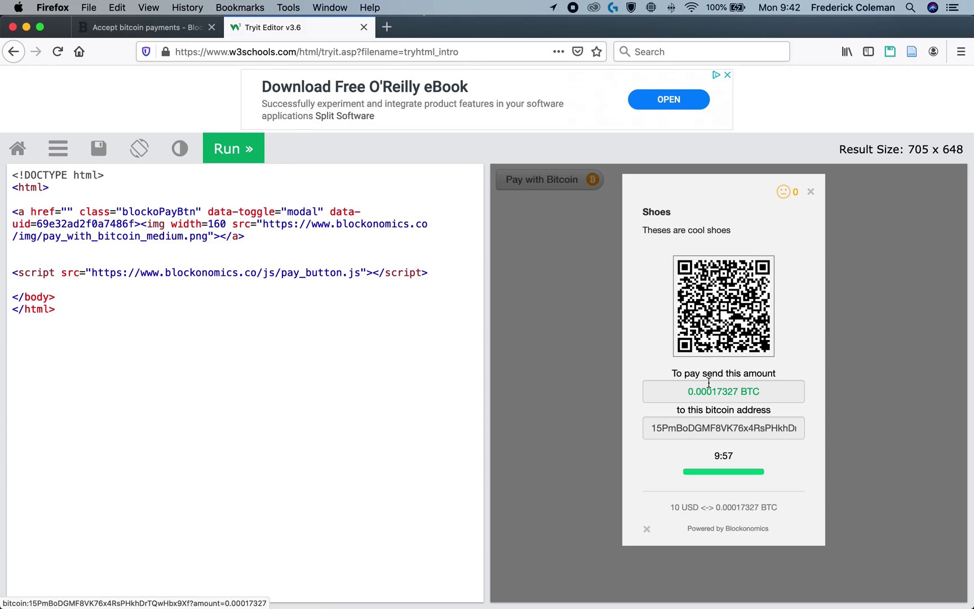
click(766, 391)
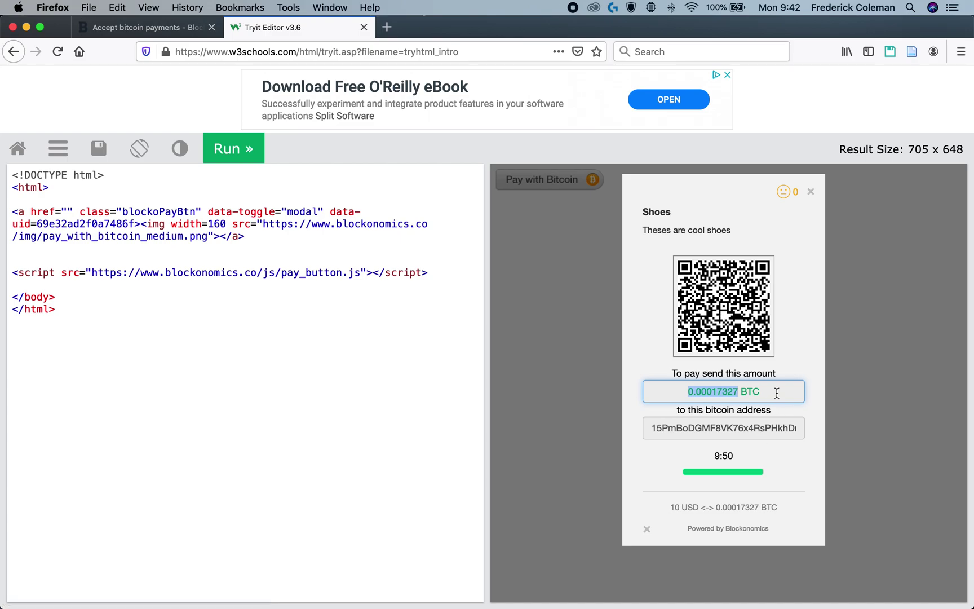
Return to Blockonomics and highlight the image address inside the img tag of the Step1 button code
key(ctrl+shift+Tab)
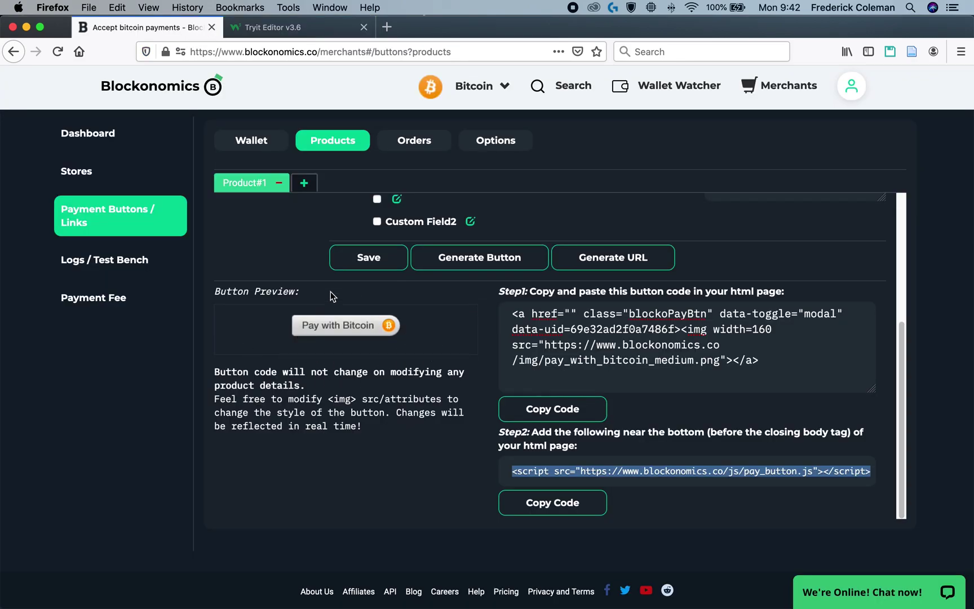
triple_click(719, 364)
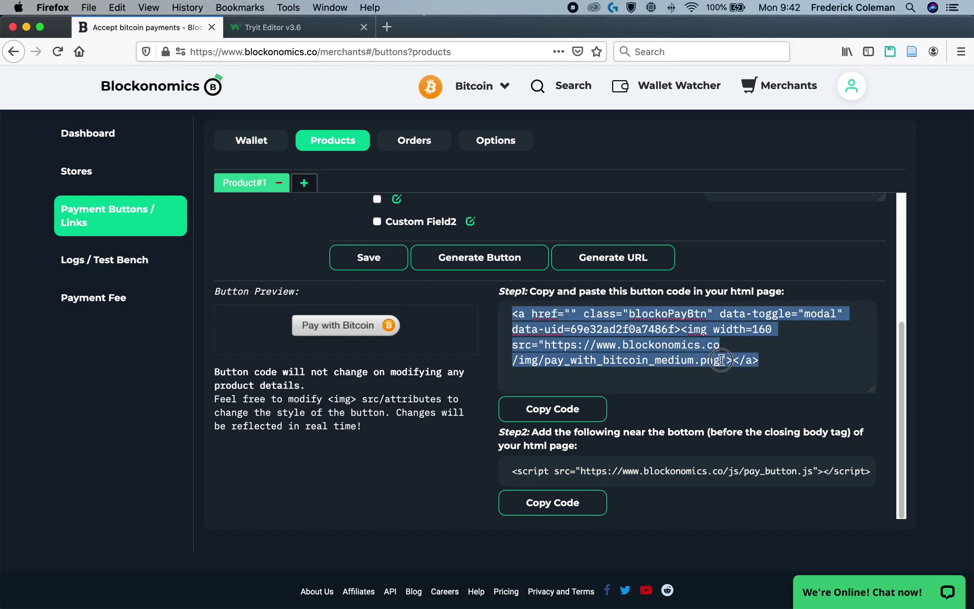
drag(720, 361, 543, 345)
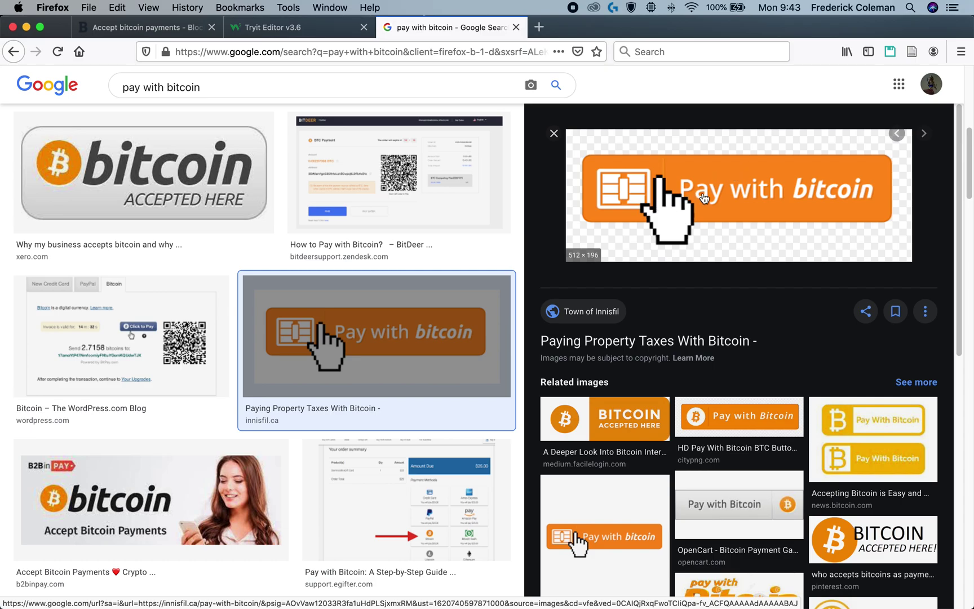
Open the orange Pay with bitcoin image from innisfil.ca in its own tab and copy its address
click(747, 186)
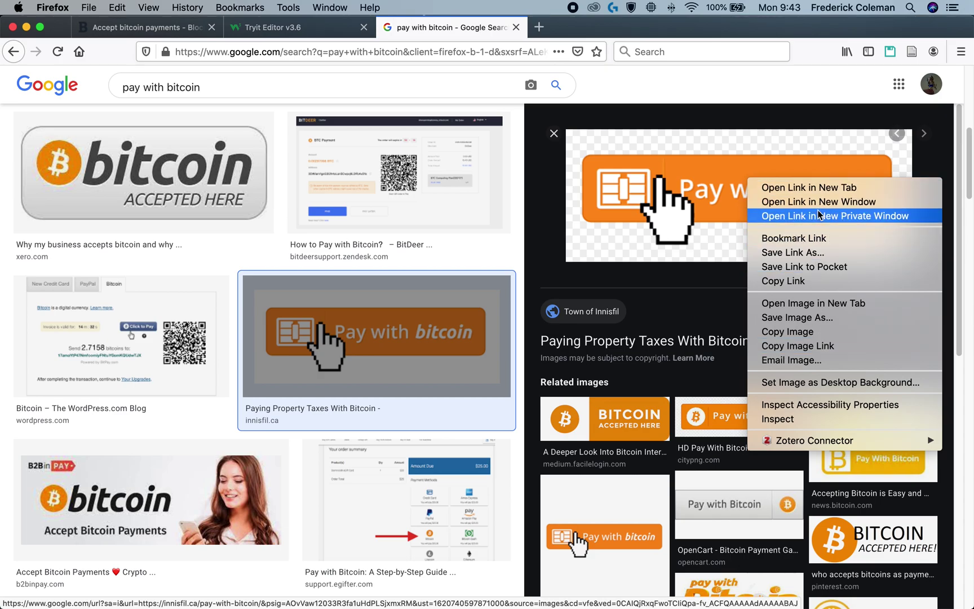
click(813, 302)
click(460, 48)
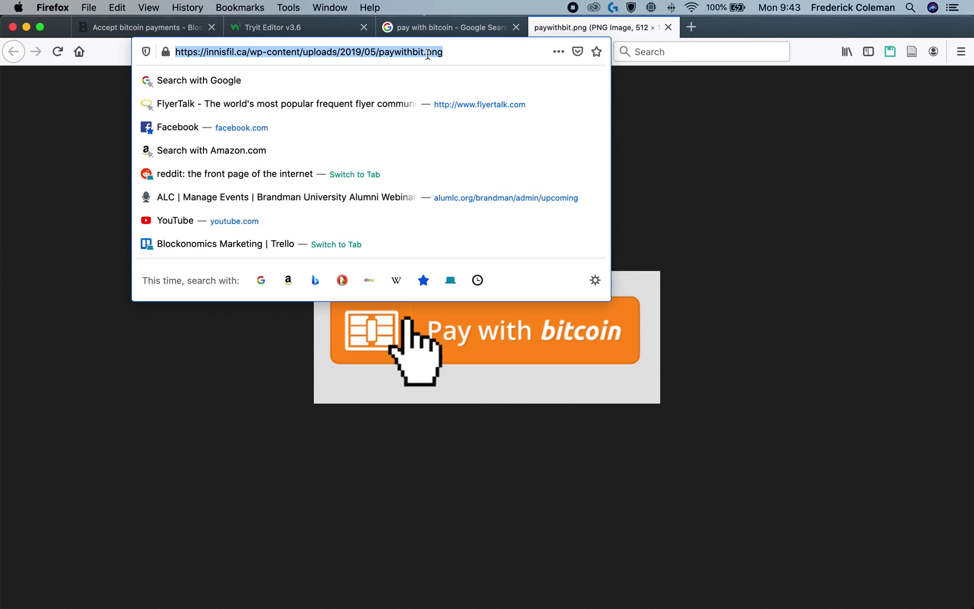
click(294, 27)
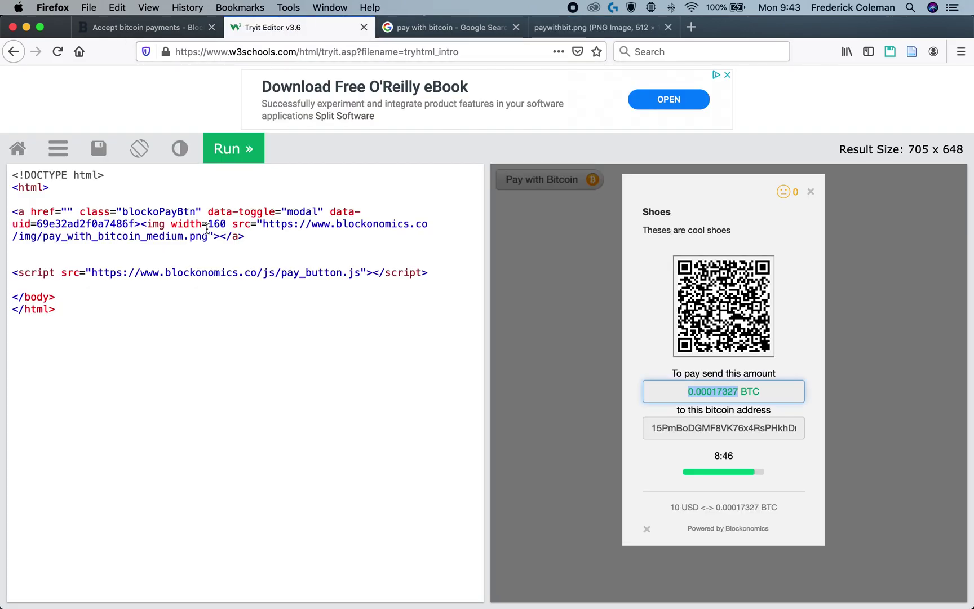
drag(264, 224, 207, 239)
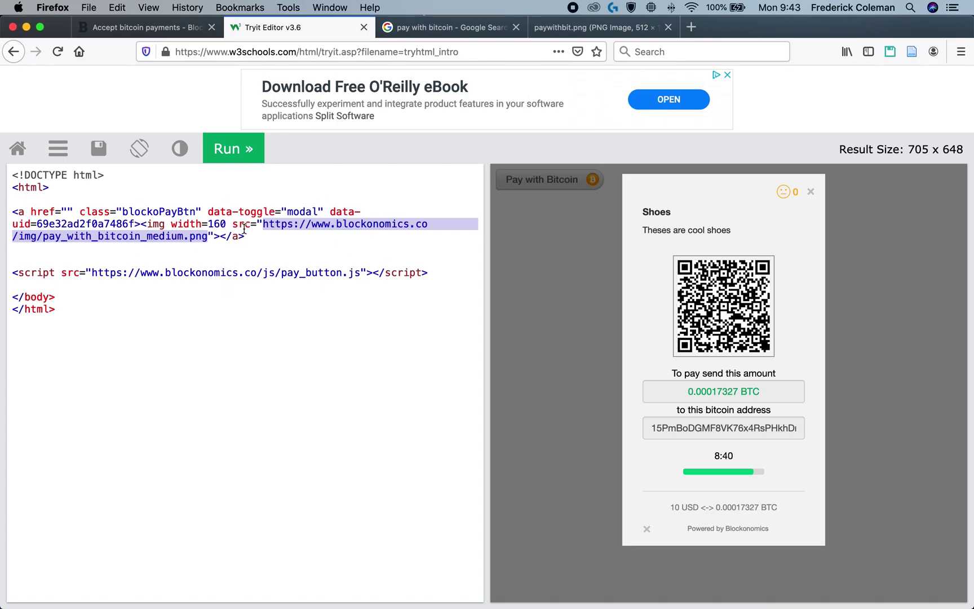
key(cmd+v)
click(237, 151)
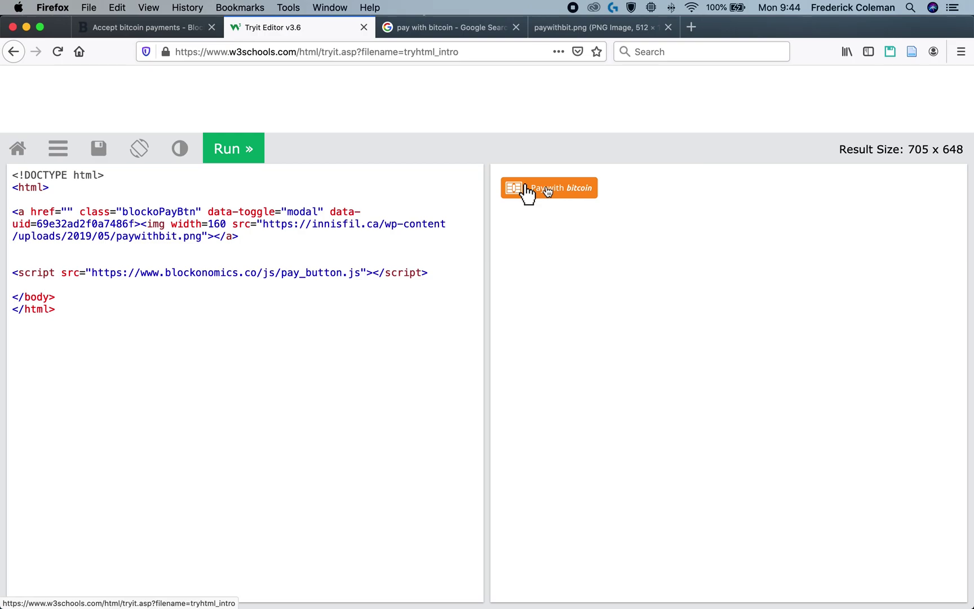
click(549, 194)
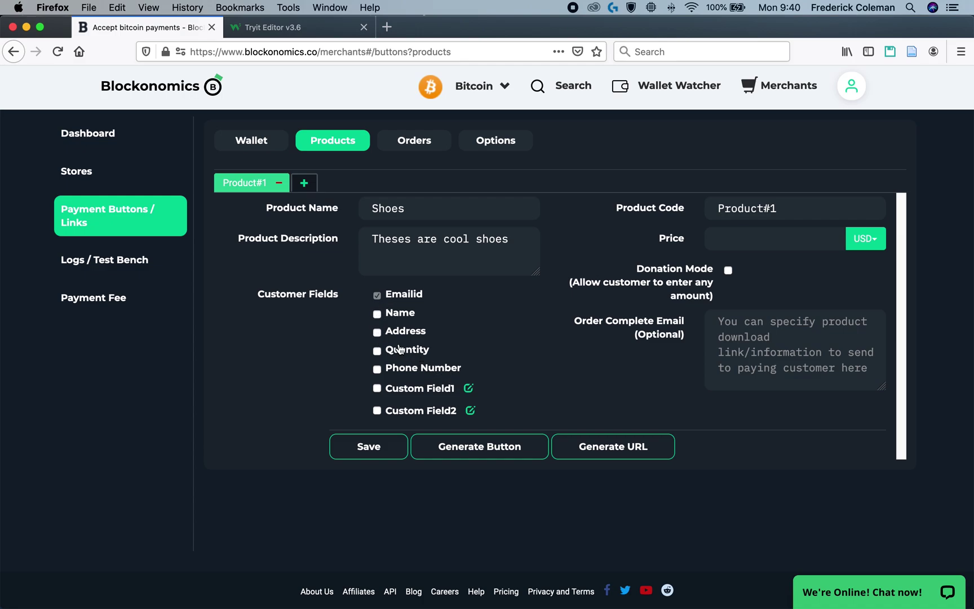
Try the name Test for the Custom Field1 customer field of the Shoes product and erase it again
click(468, 387)
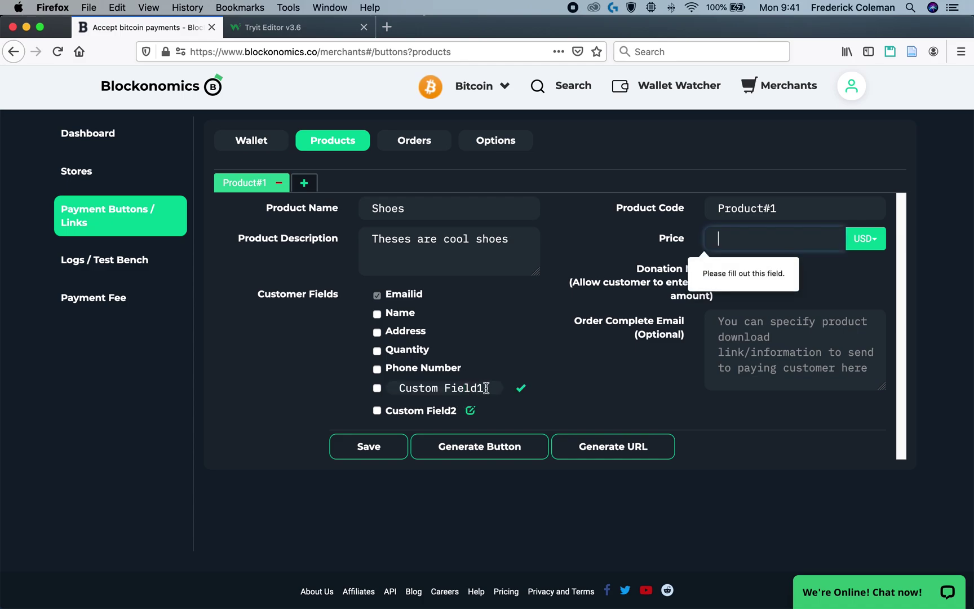
drag(482, 388, 376, 385)
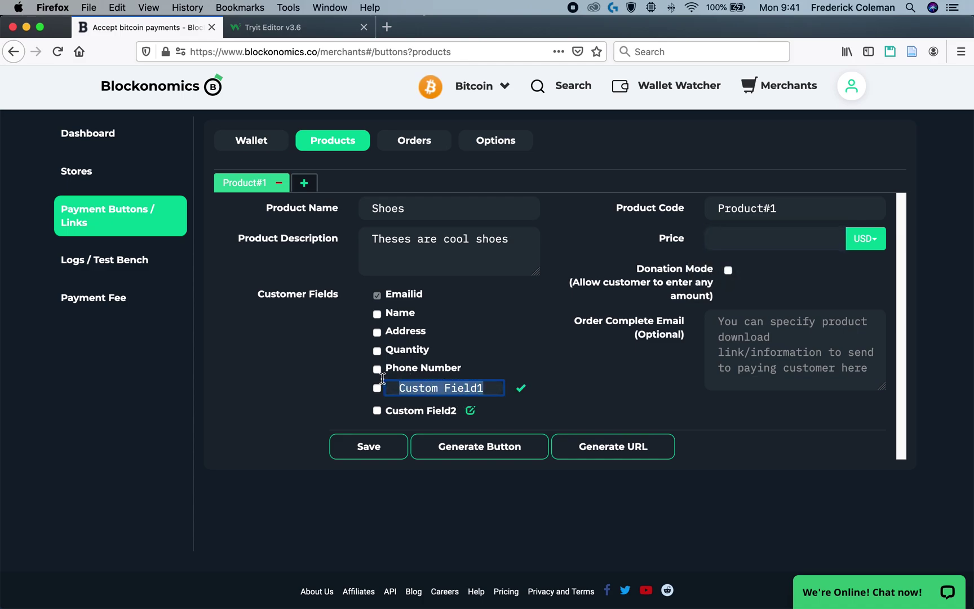
text(Test)
key(BackSpace)
key(BackSpace)
key(BackSpace)
key(BackSpace)
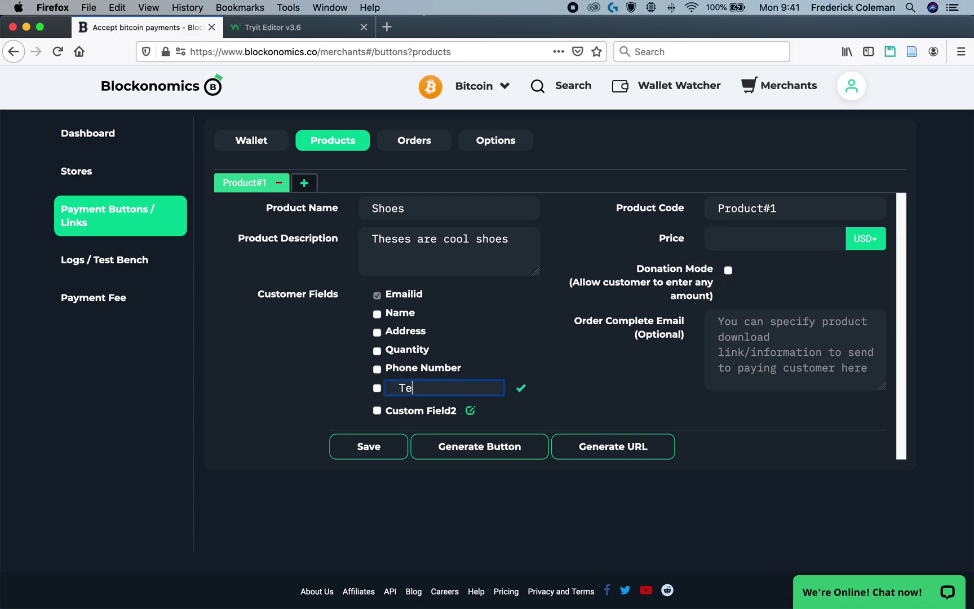